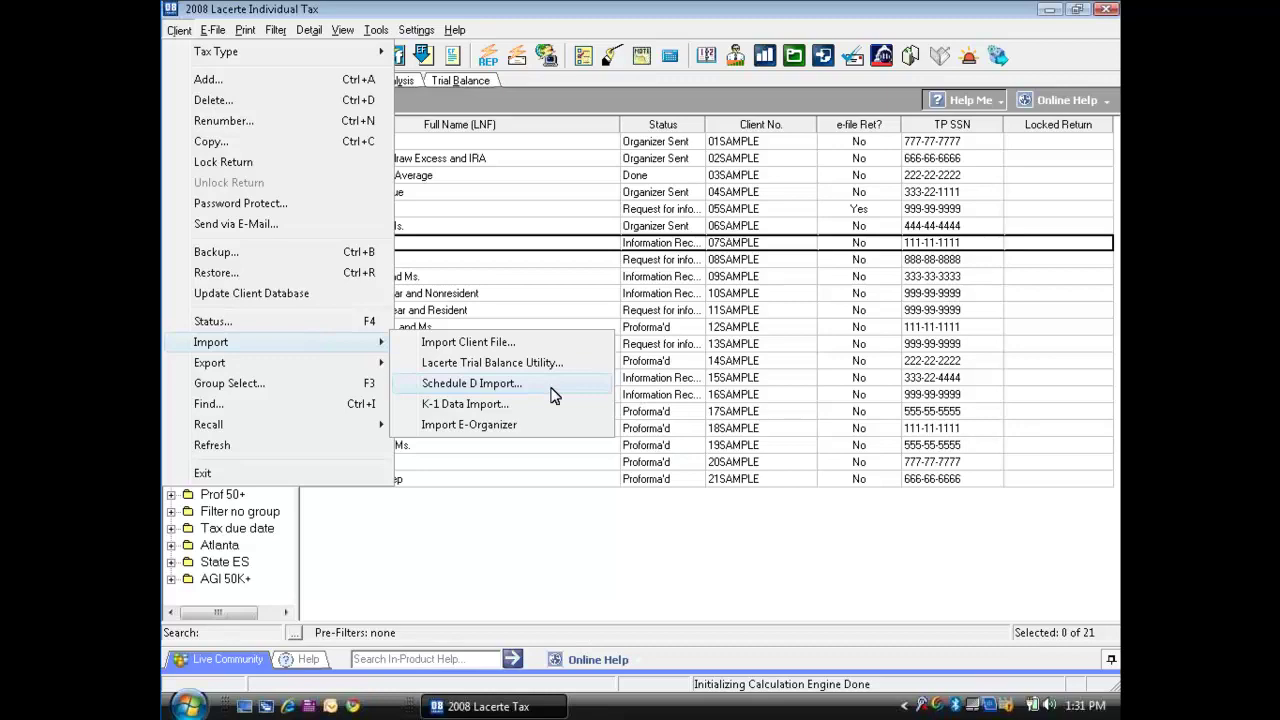
# Step: Start a Schedule D import, choose the file 20090221 Schedule D import2.xls from the Sched D import folder, and continue to the column setup
pyautogui.click(472, 383)
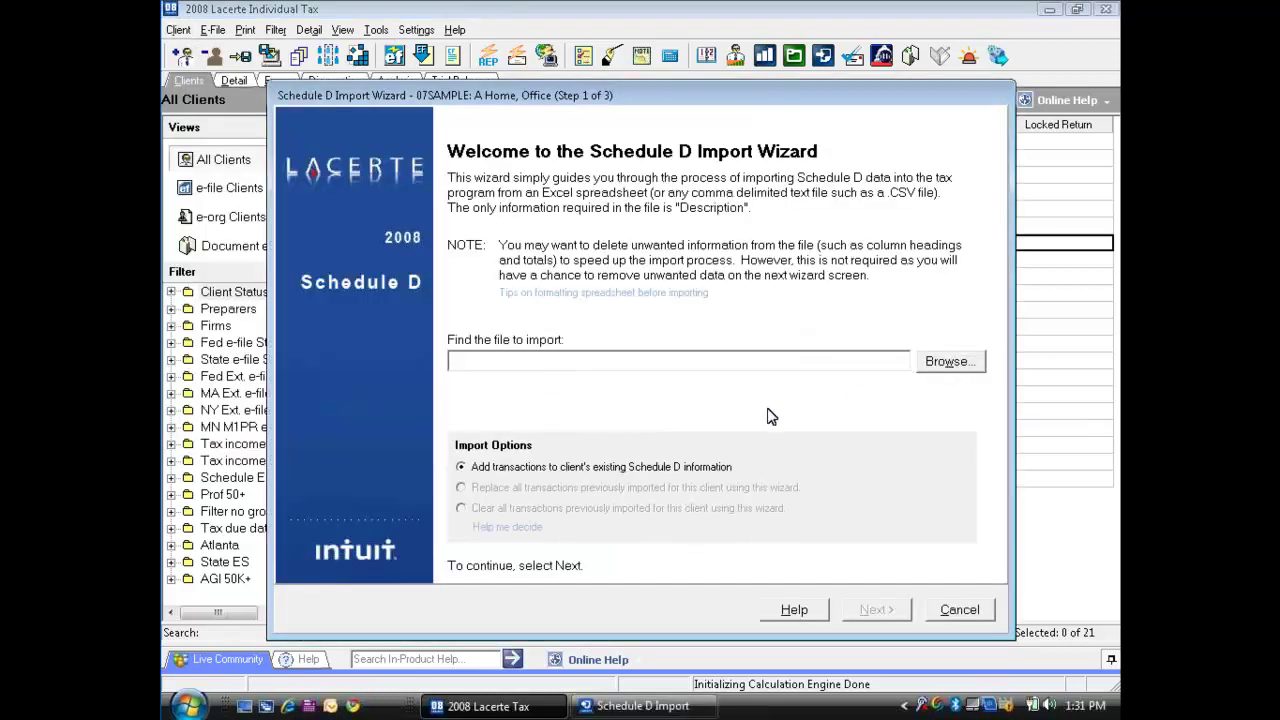
pyautogui.click(945, 382)
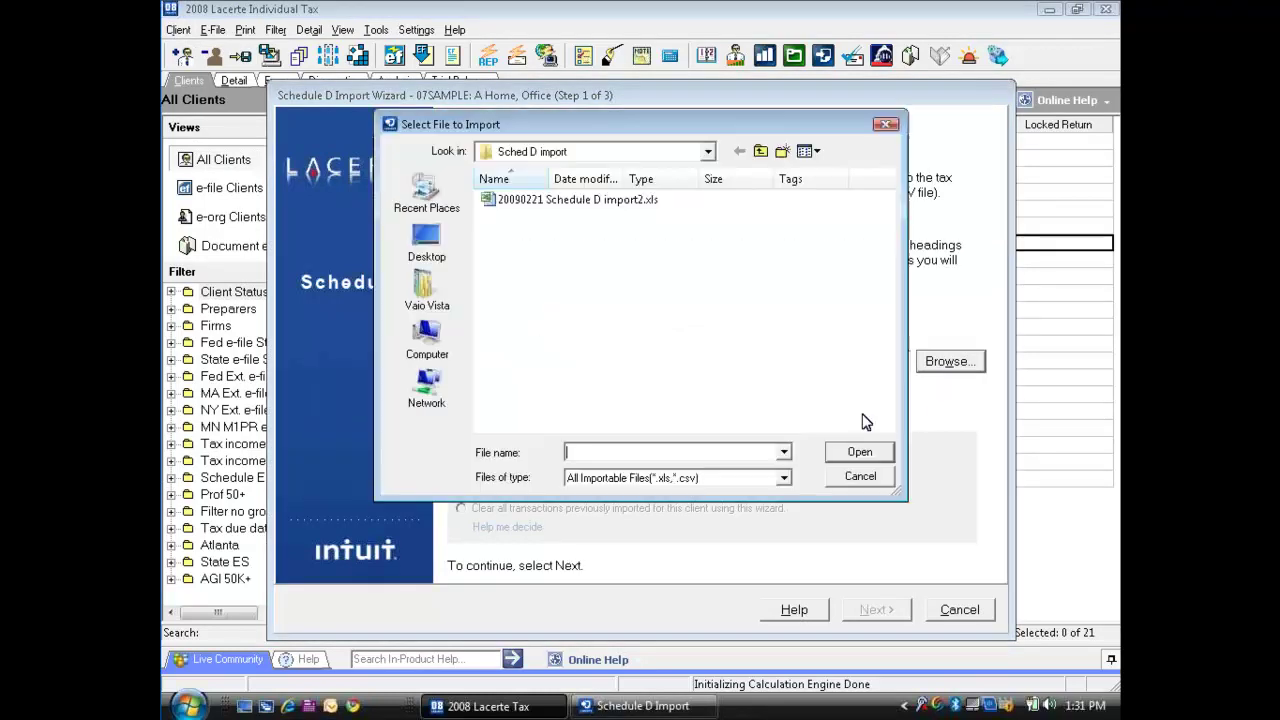
pyautogui.click(581, 204)
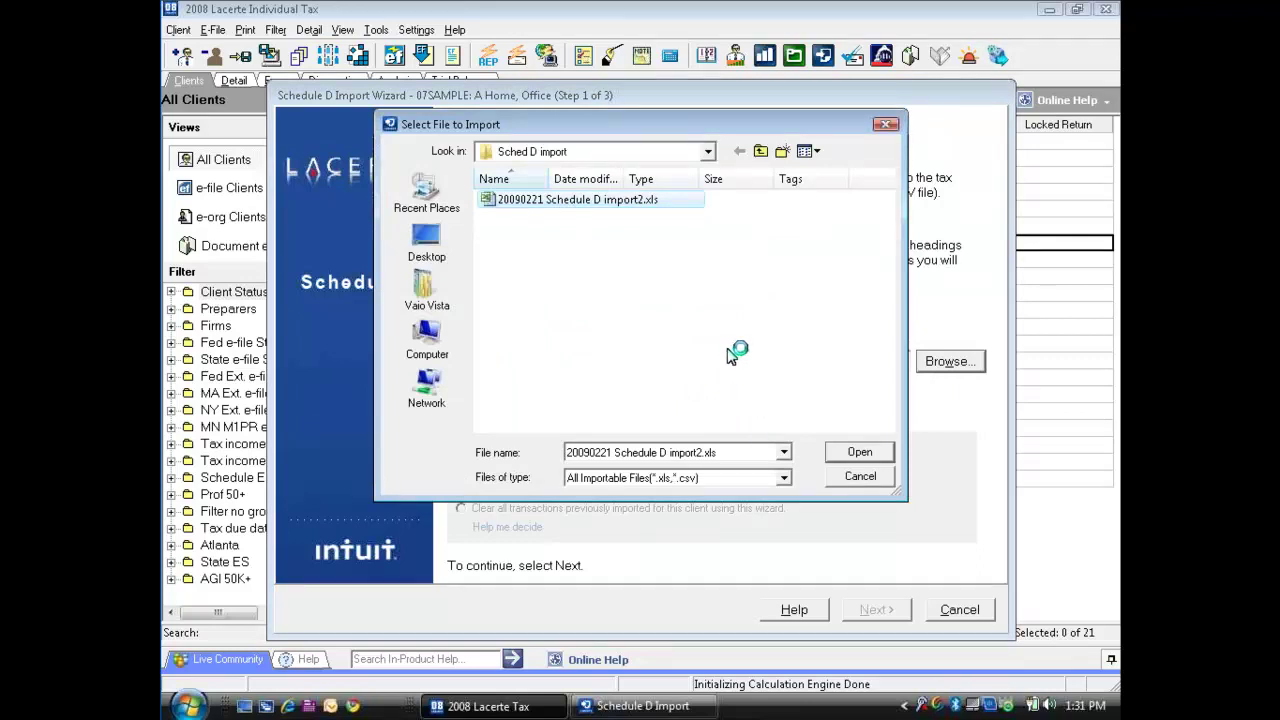
pyautogui.click(860, 455)
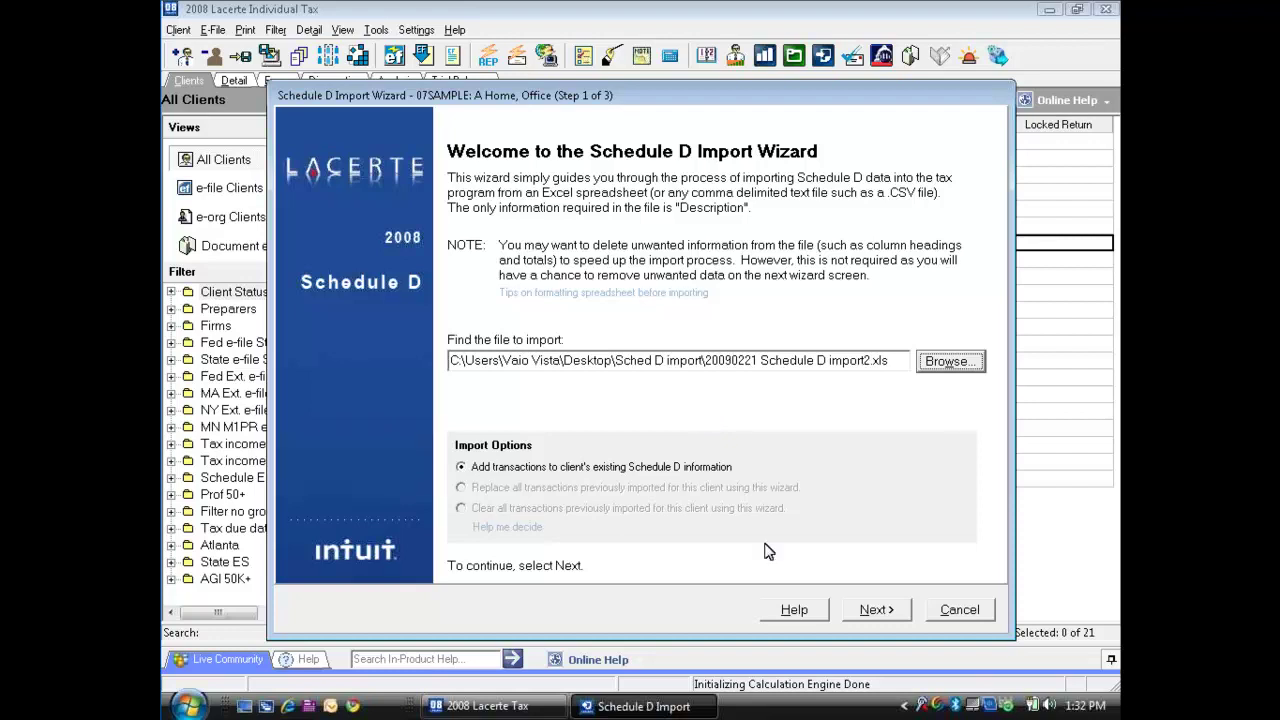
pyautogui.click(876, 611)
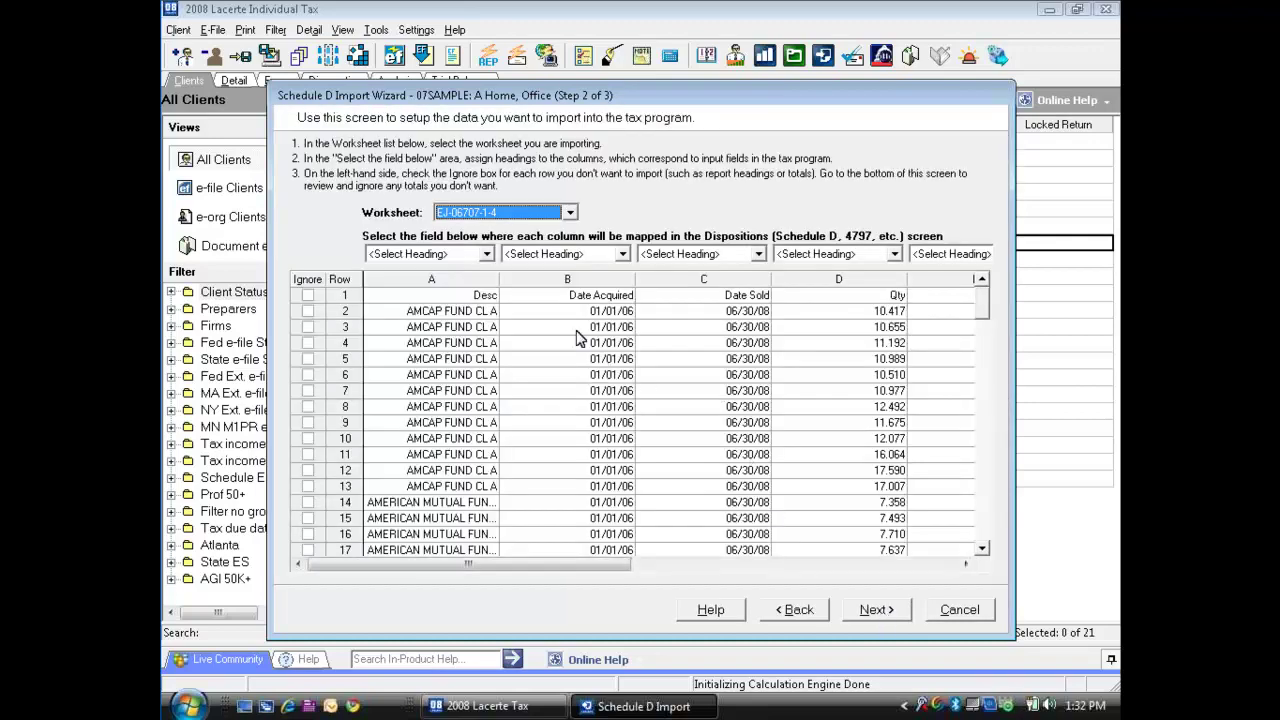
# Step: Map column A to Description, column B to Date Acquired, column C to Date Sold and column D to Quantity
pyautogui.click(487, 254)
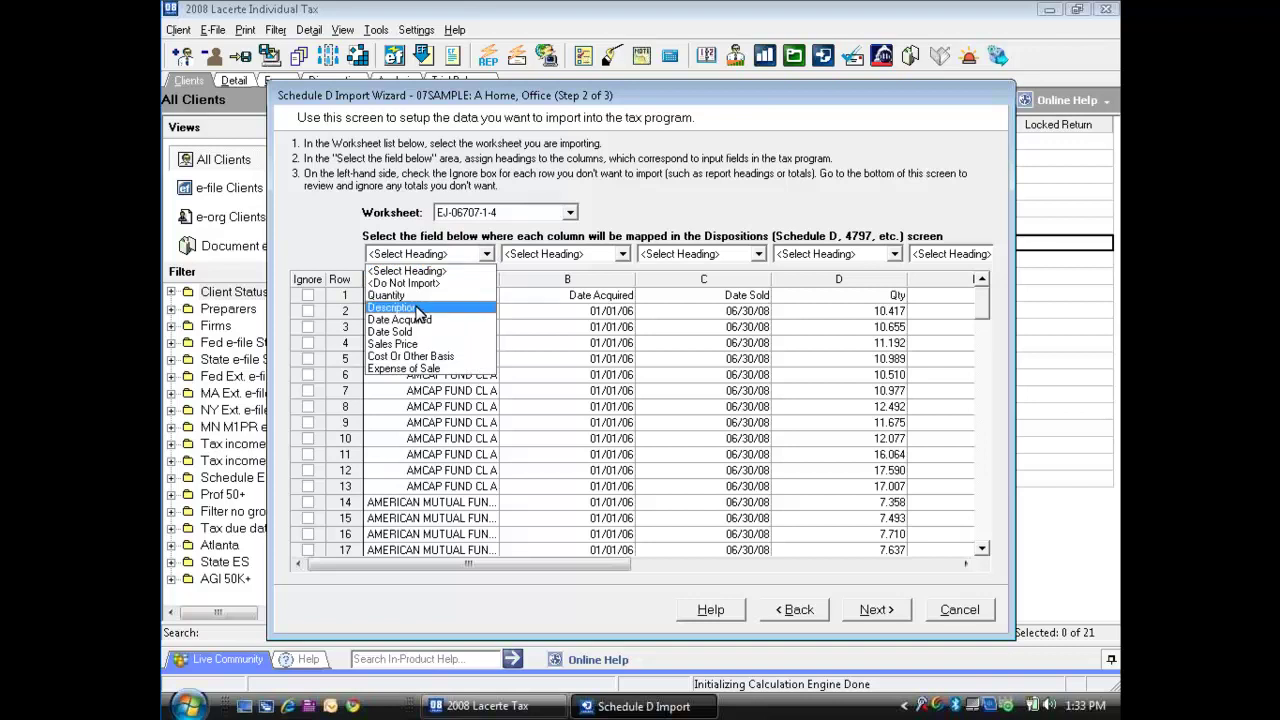
pyautogui.click(421, 307)
pyautogui.click(622, 253)
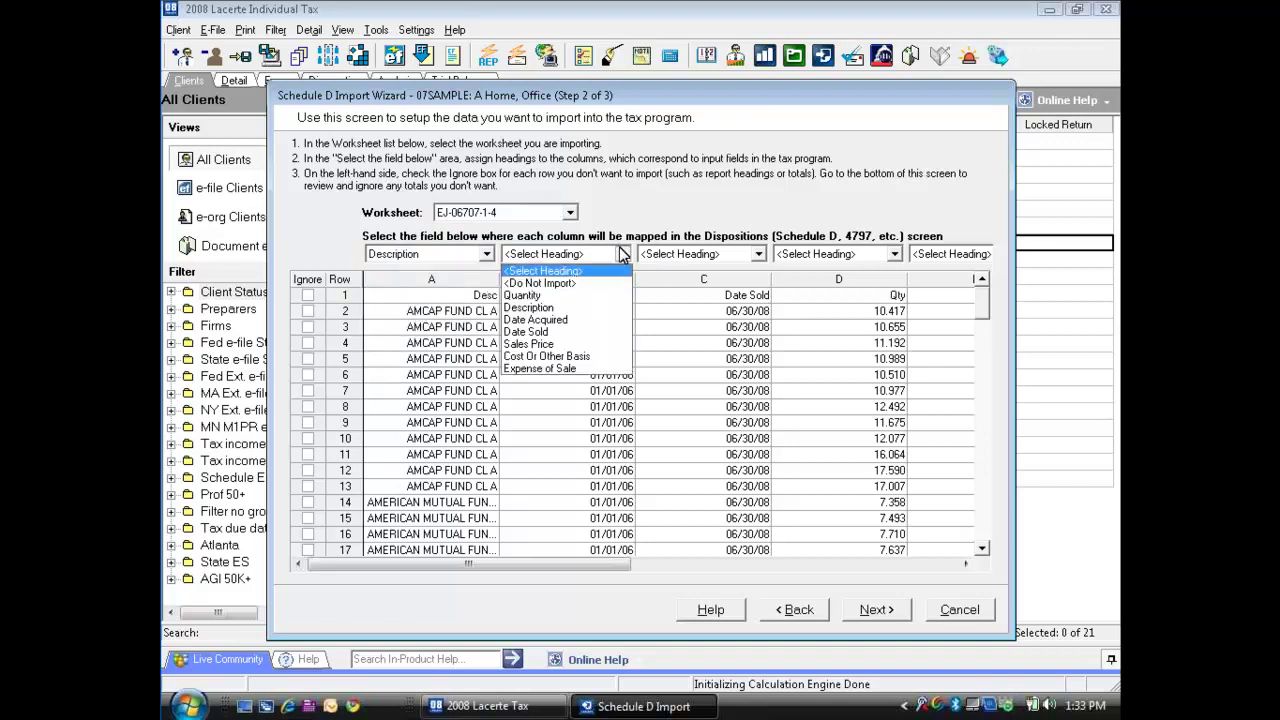
pyautogui.click(535, 319)
pyautogui.click(758, 254)
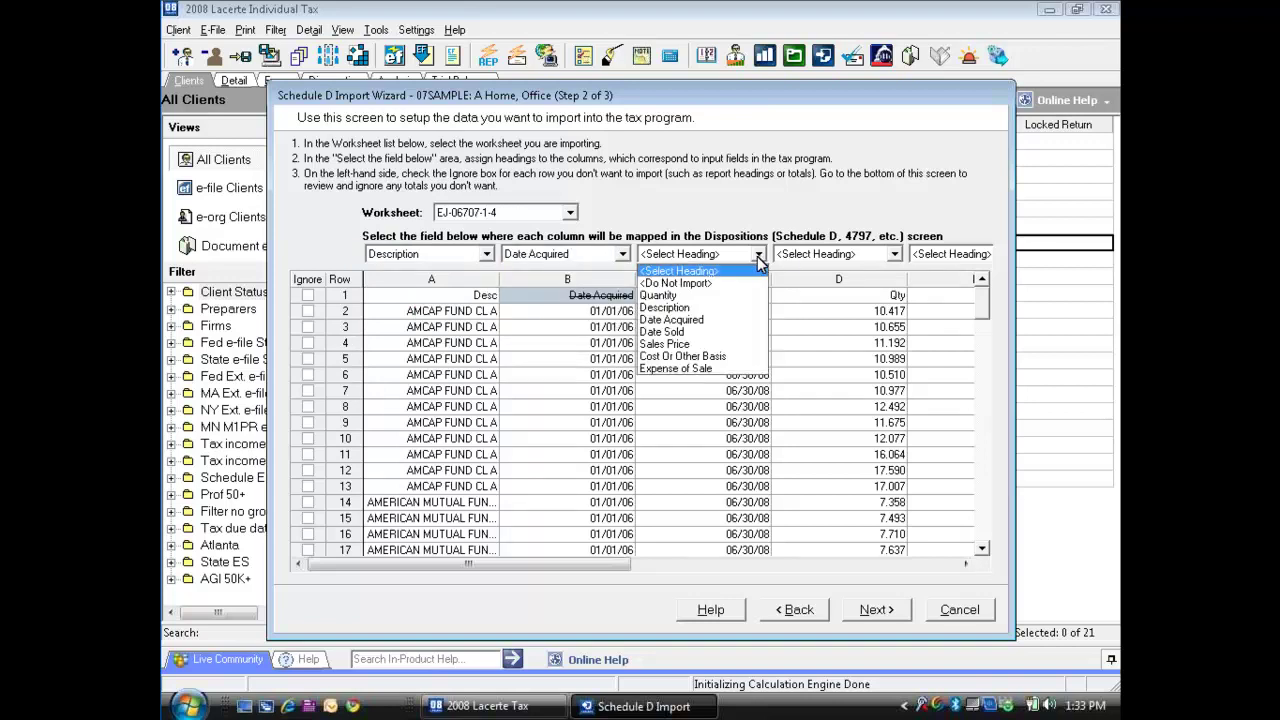
pyautogui.click(697, 331)
pyautogui.click(893, 254)
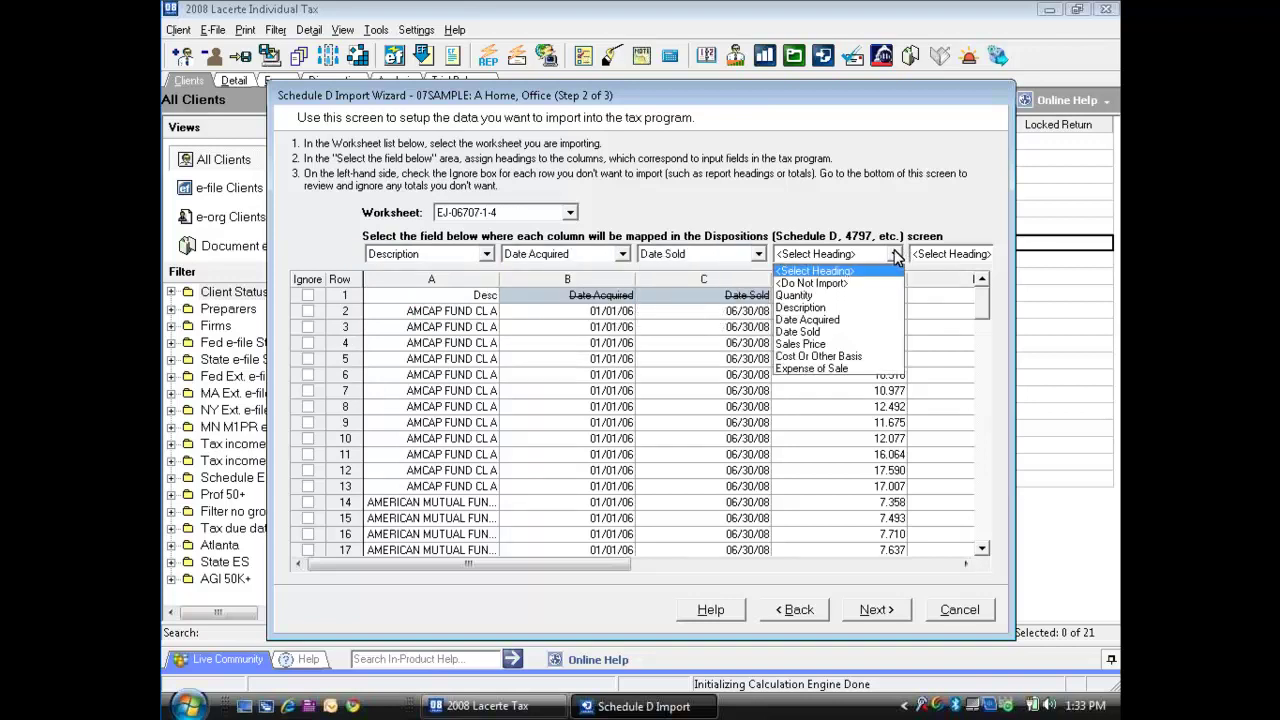
pyautogui.click(816, 295)
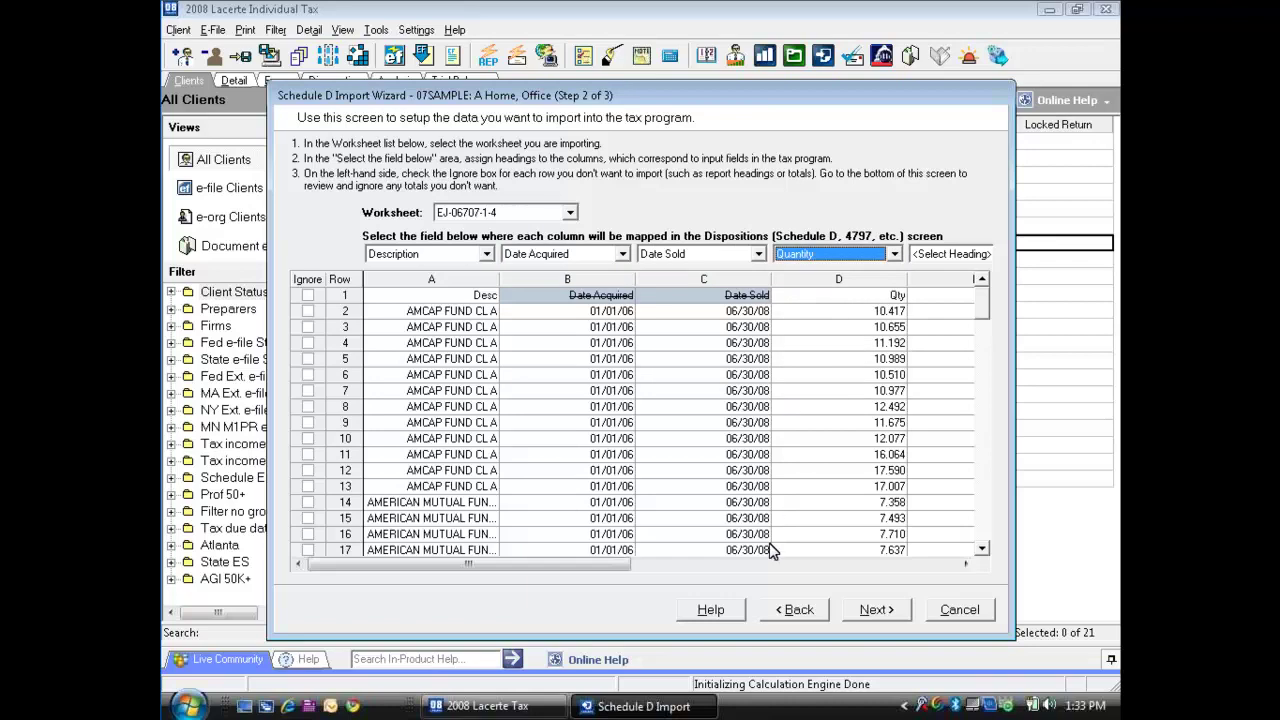
# Step: Exclude the raw sale and raw cost columns, E and F, by setting both to Do Not Import
pyautogui.moveTo(598, 566); pyautogui.dragTo(897, 592)
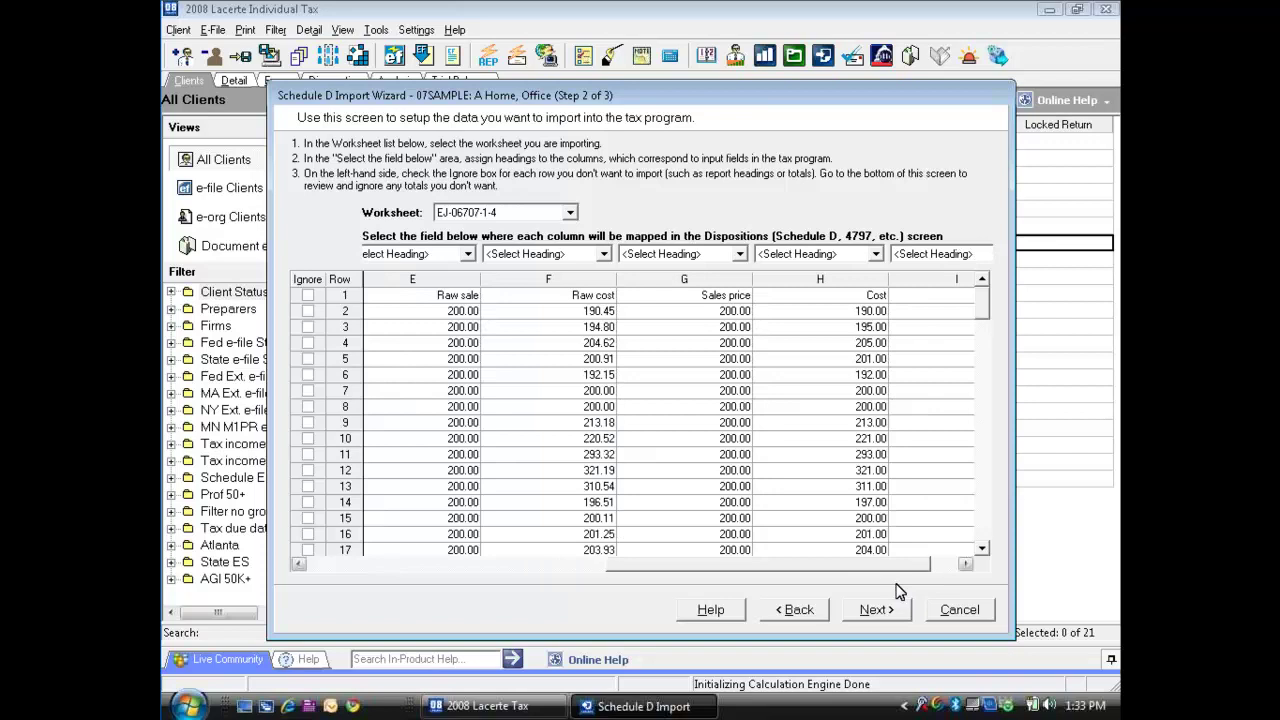
pyautogui.click(469, 254)
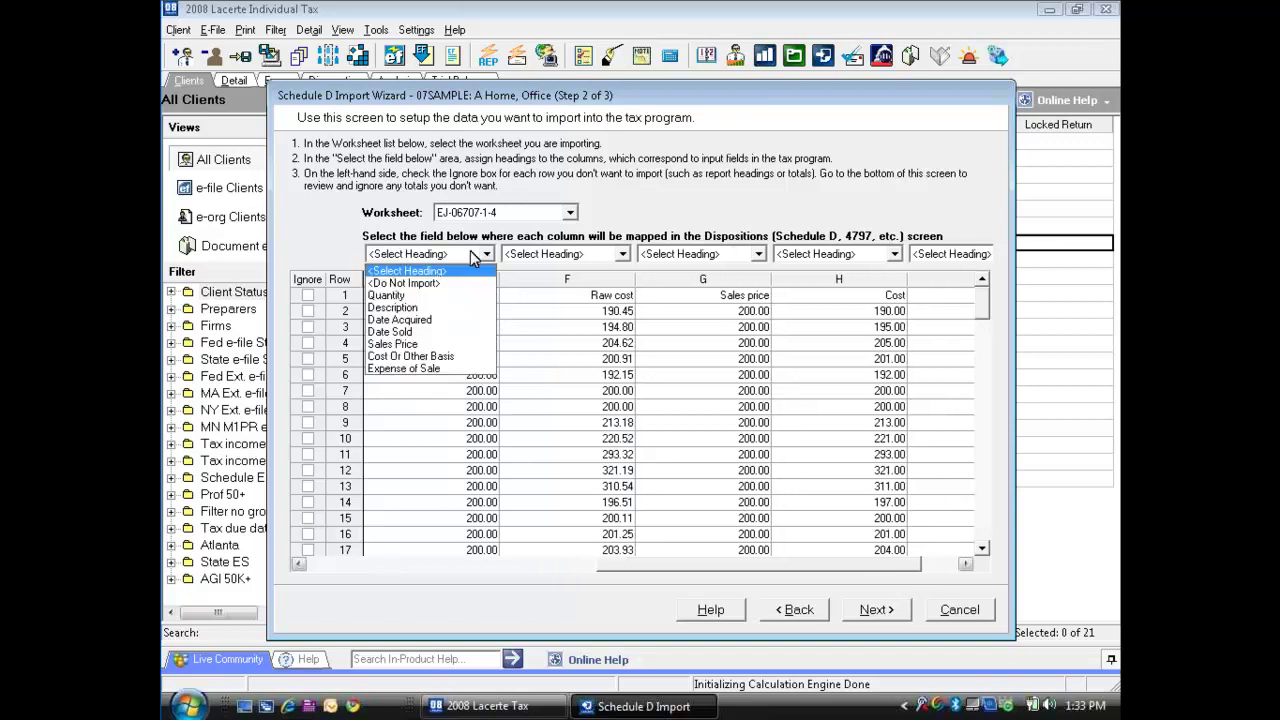
pyautogui.click(440, 284)
pyautogui.click(622, 254)
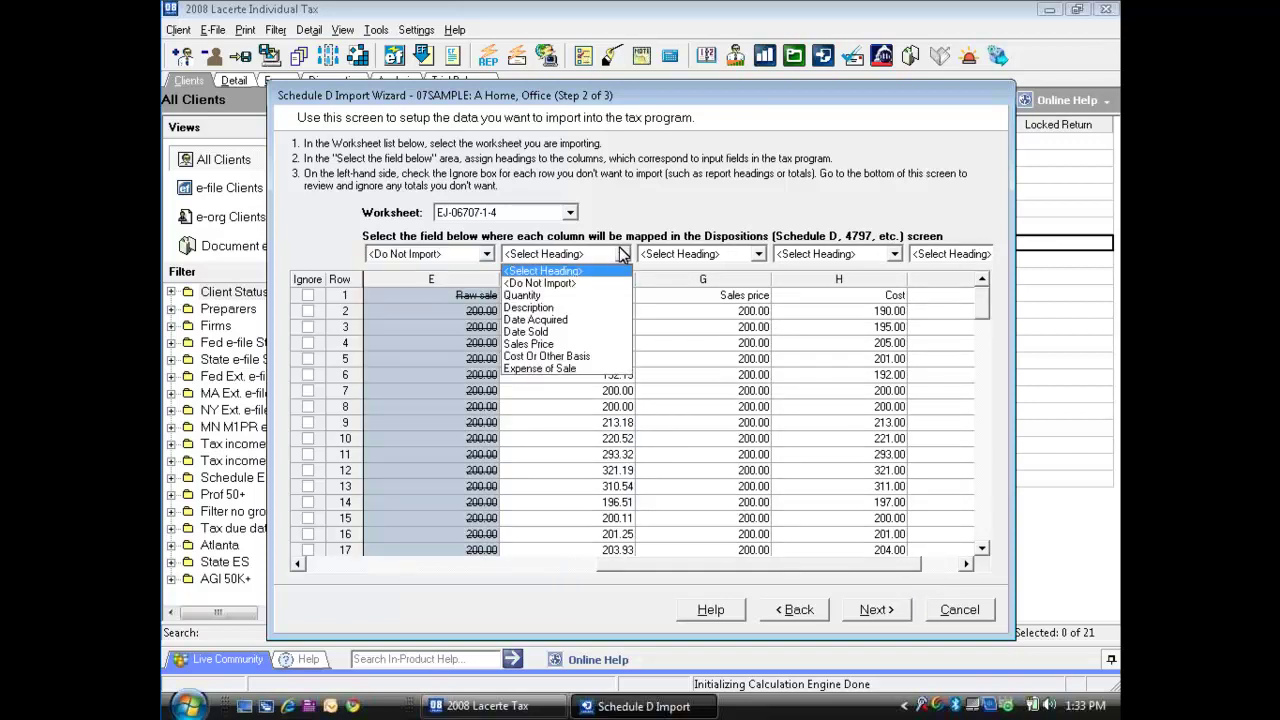
pyautogui.click(592, 284)
# Step: Map column G to Sales Price and column H to Cost Or Other Basis, and set column I to Do Not Import
pyautogui.click(759, 254)
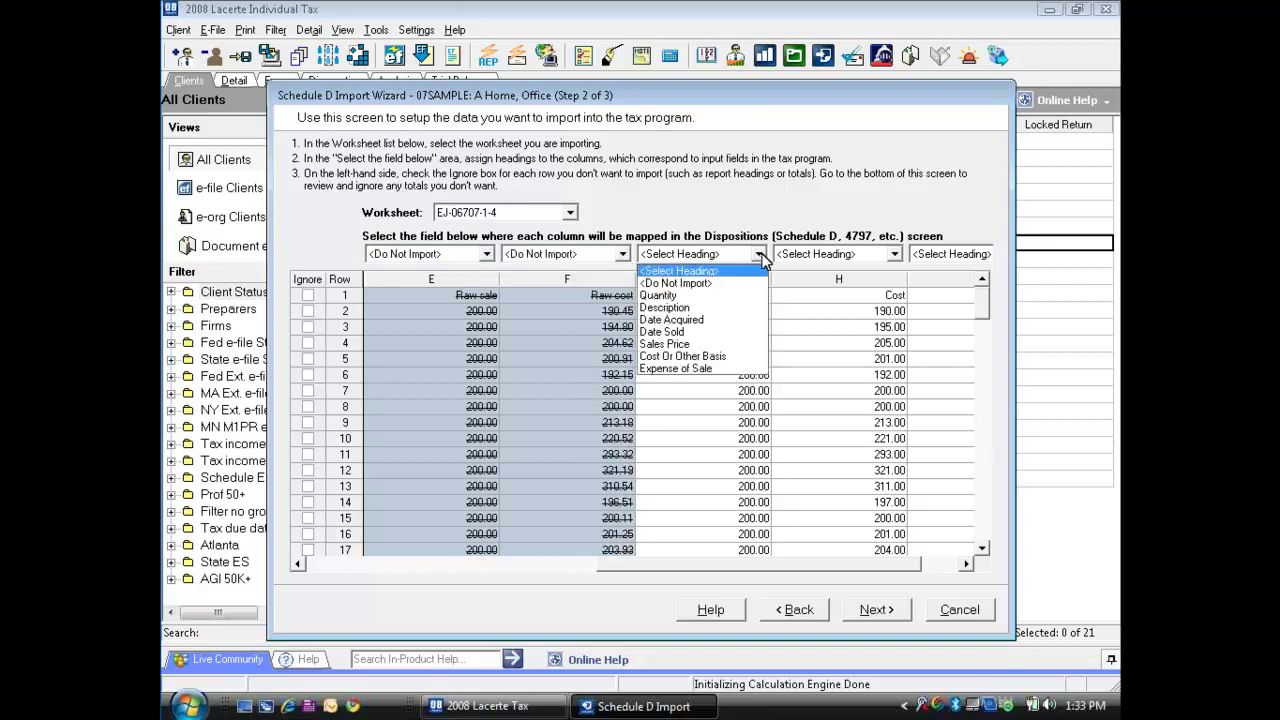
pyautogui.click(688, 352)
pyautogui.click(894, 254)
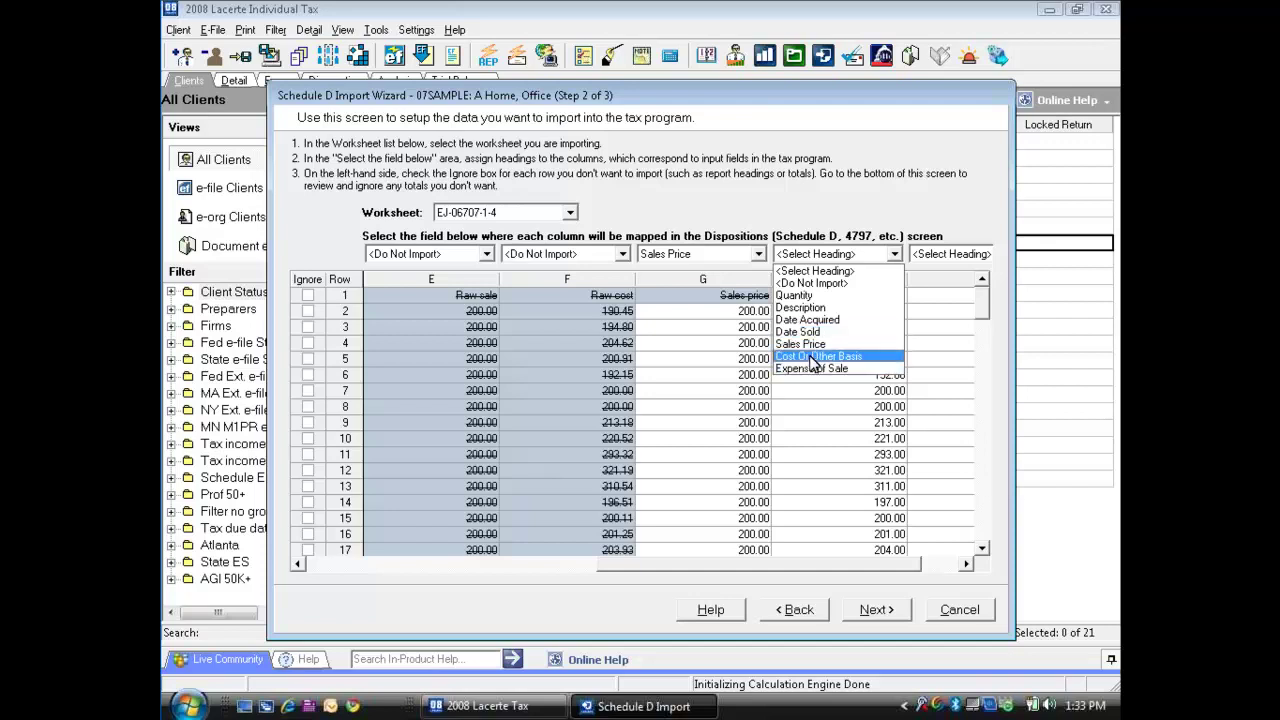
pyautogui.click(812, 358)
pyautogui.click(847, 552)
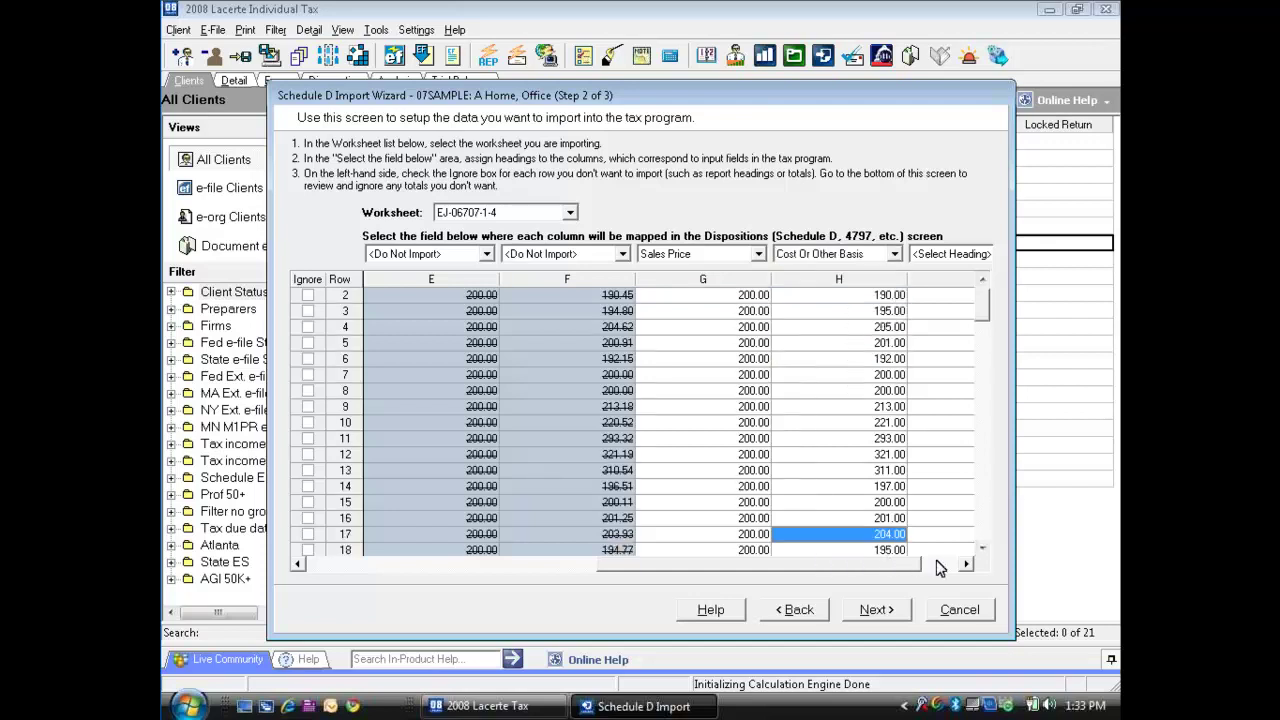
pyautogui.click(925, 568)
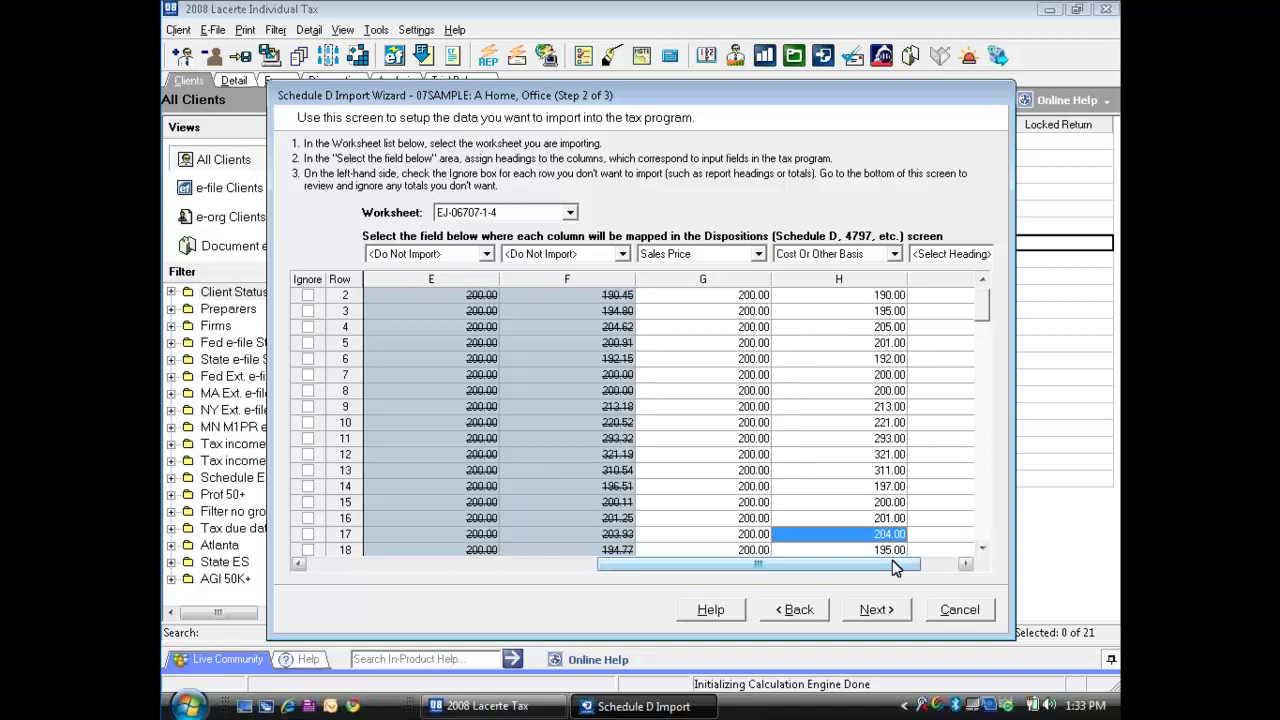
pyautogui.click(958, 254)
pyautogui.click(912, 284)
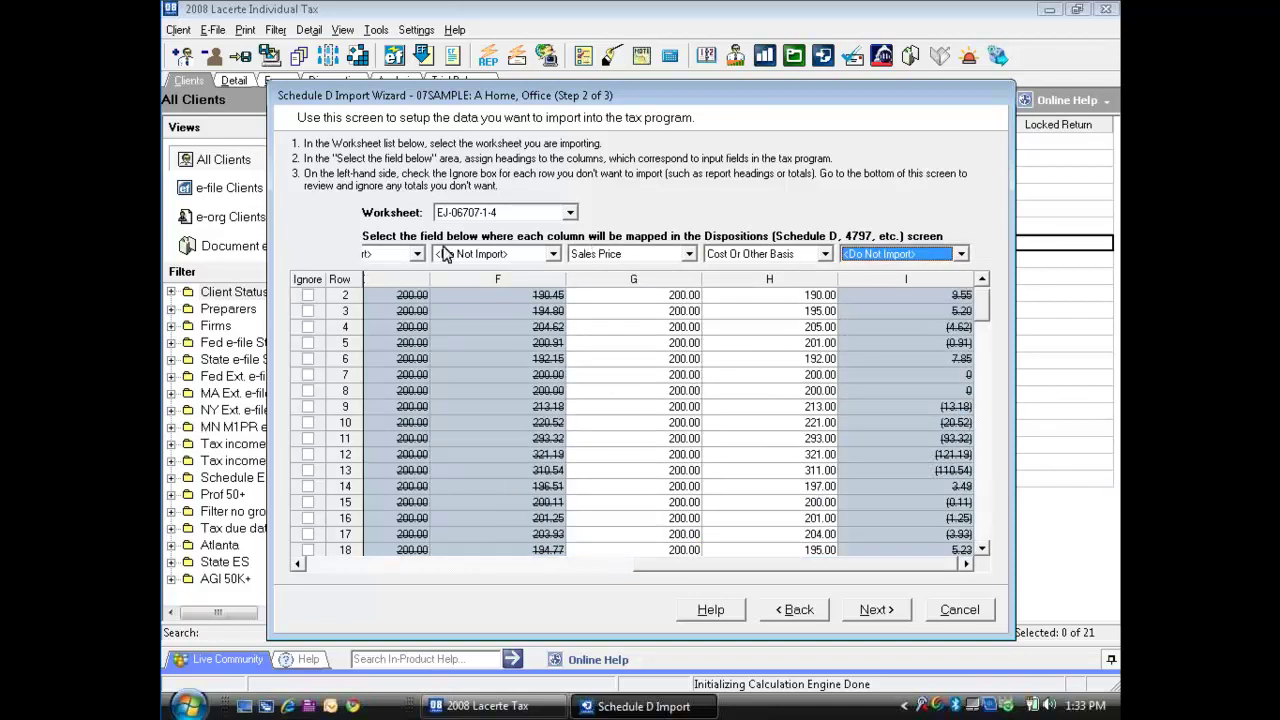
# Step: Mark row 1, which holds the column headings, as ignored, keeping row 2 included in the import
pyautogui.click(982, 279)
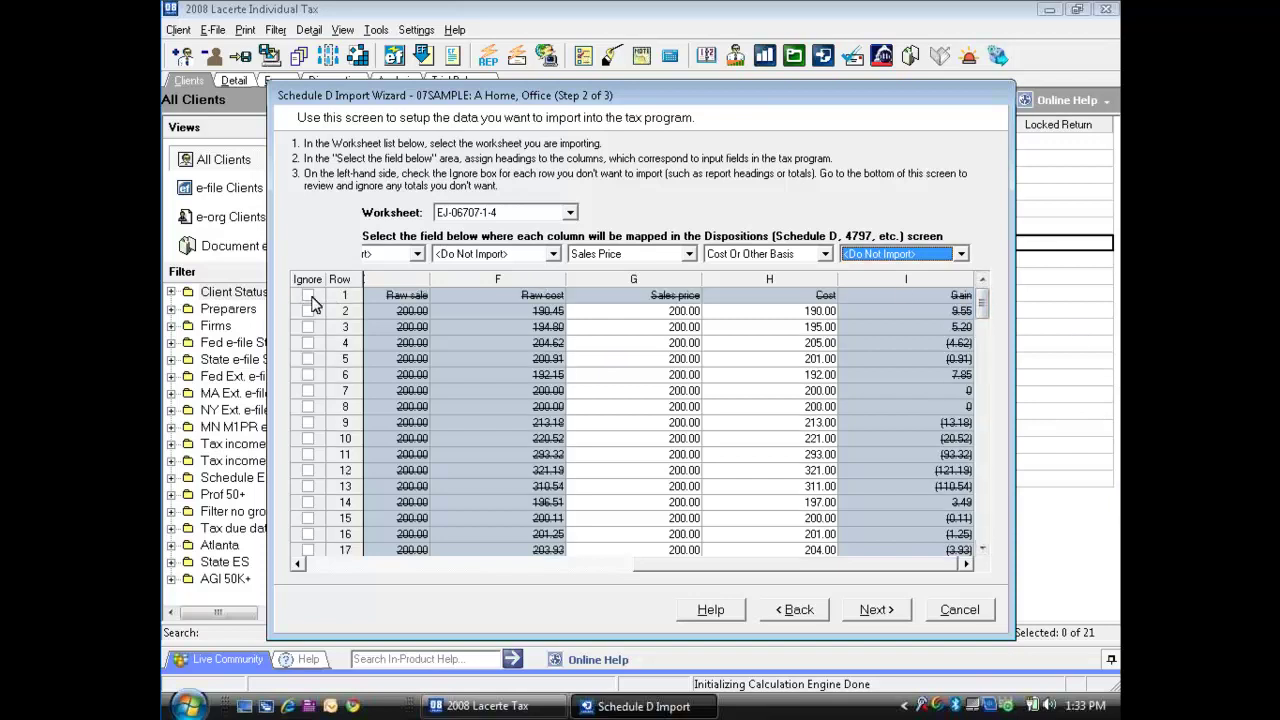
pyautogui.click(308, 295)
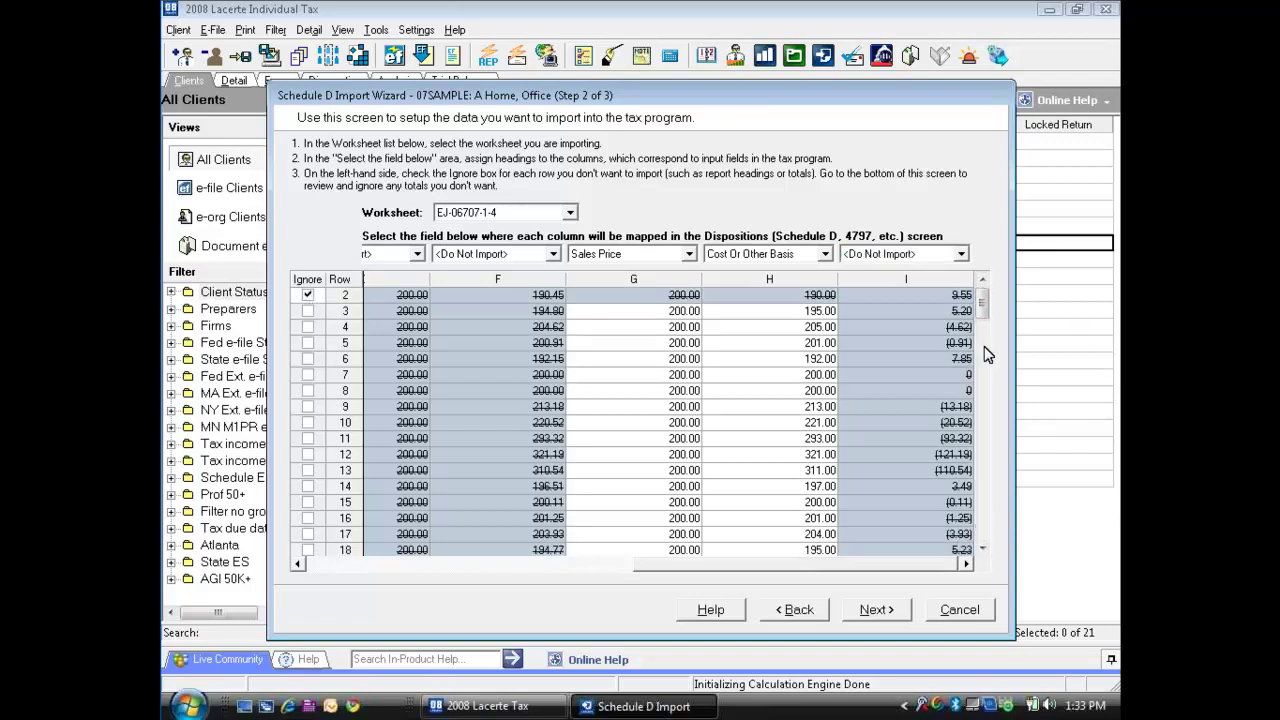
pyautogui.click(982, 279)
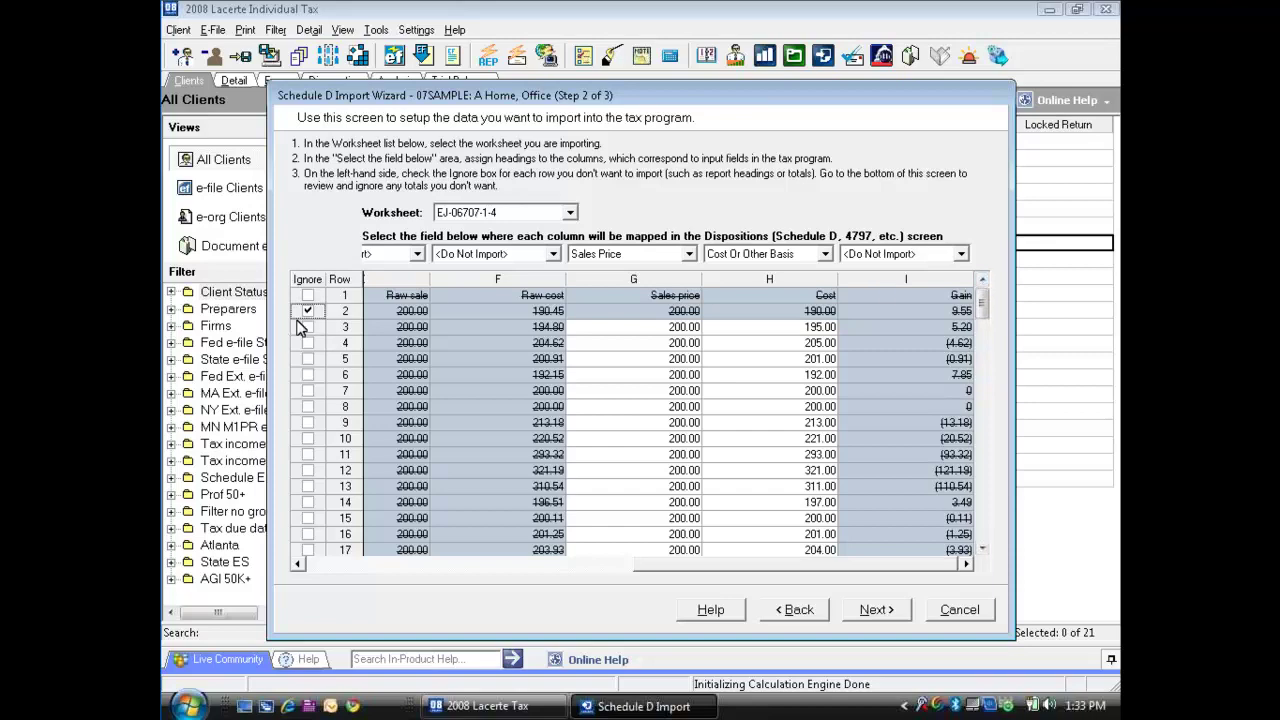
pyautogui.click(308, 296)
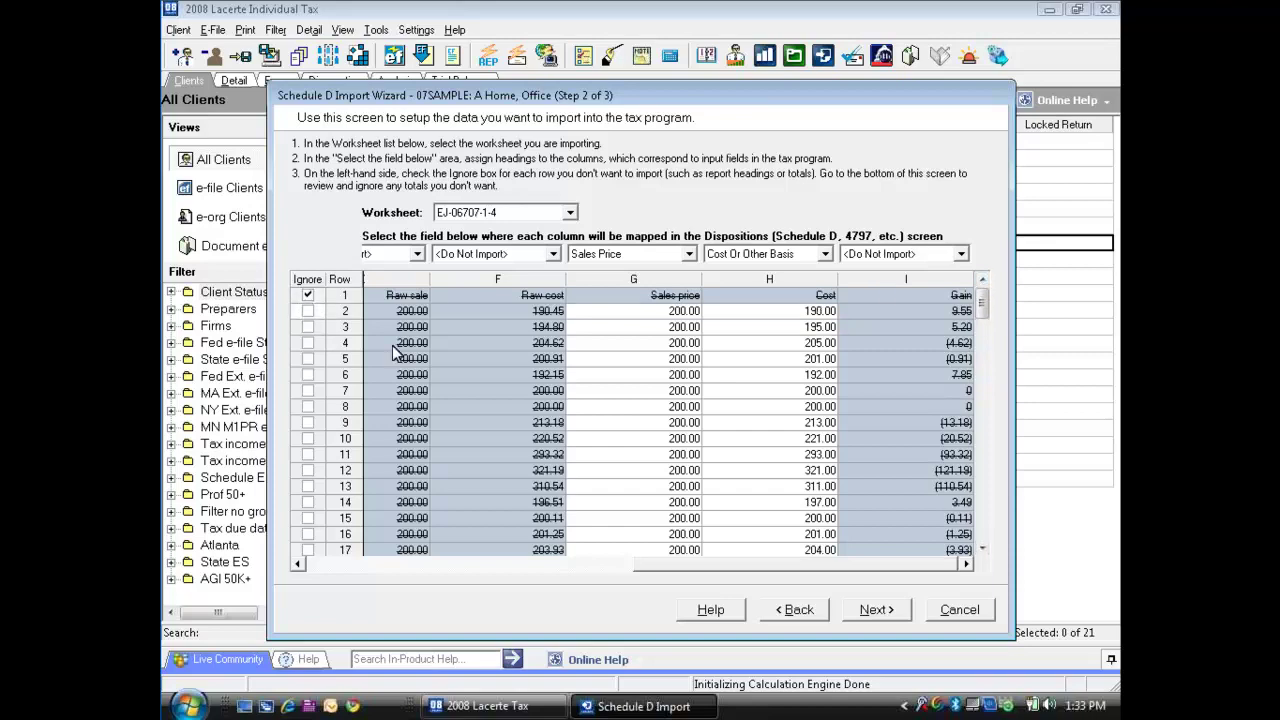
# Step: Continue to the review, import the transactions into client 07SAMPLE's return, and go to the tax program
pyautogui.click(874, 612)
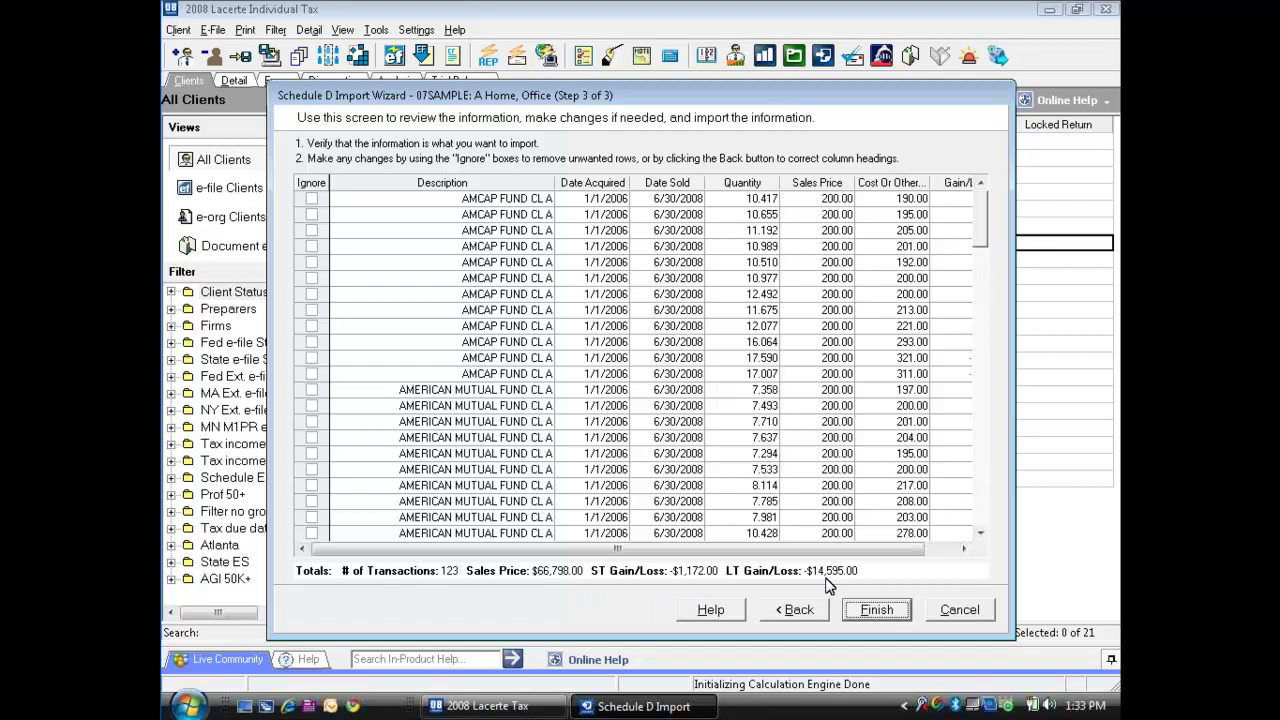
pyautogui.click(874, 614)
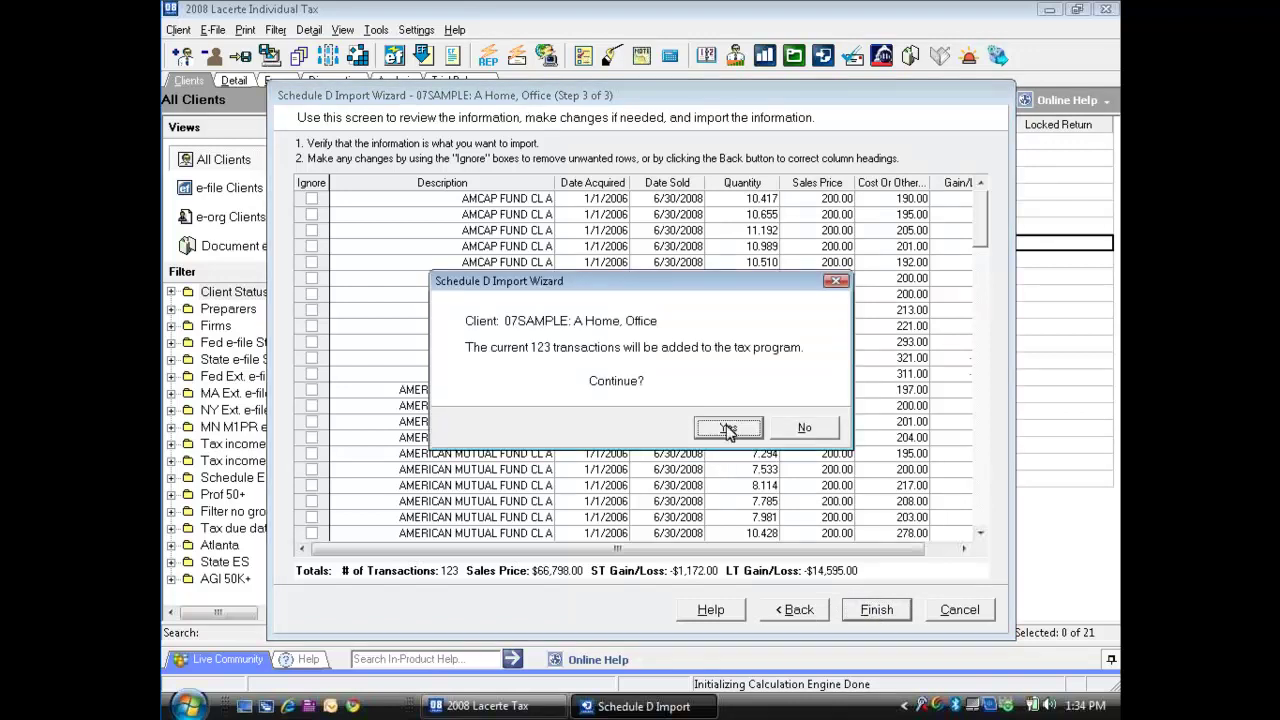
pyautogui.click(727, 429)
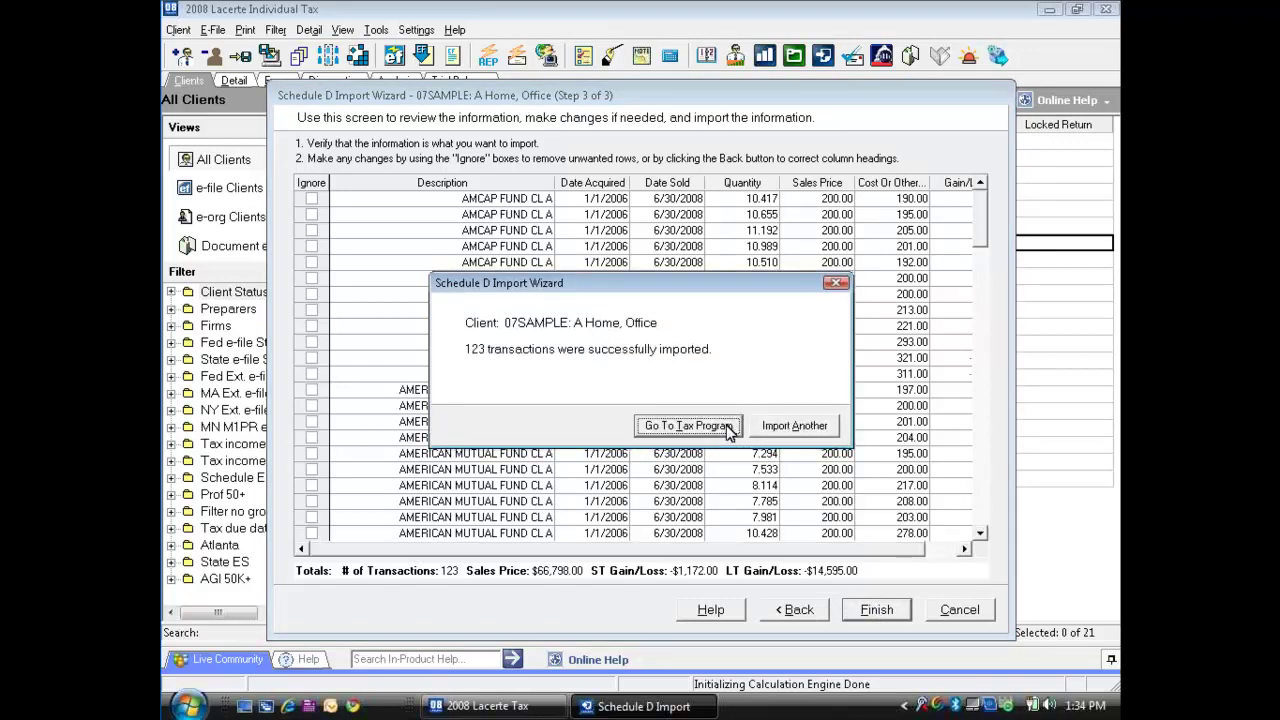
pyautogui.click(689, 426)
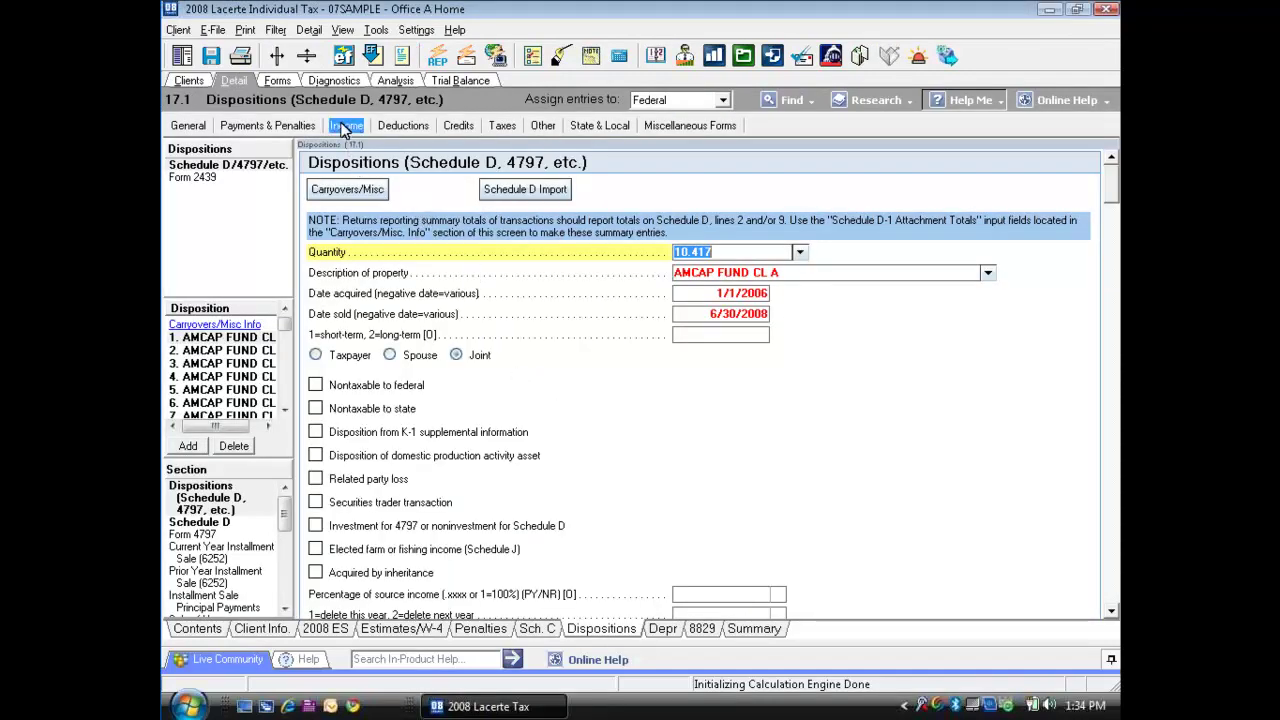
# Step: Switch to the return's forms, stop showing all forms in the form list, and display Schedule D
pyautogui.click(282, 80)
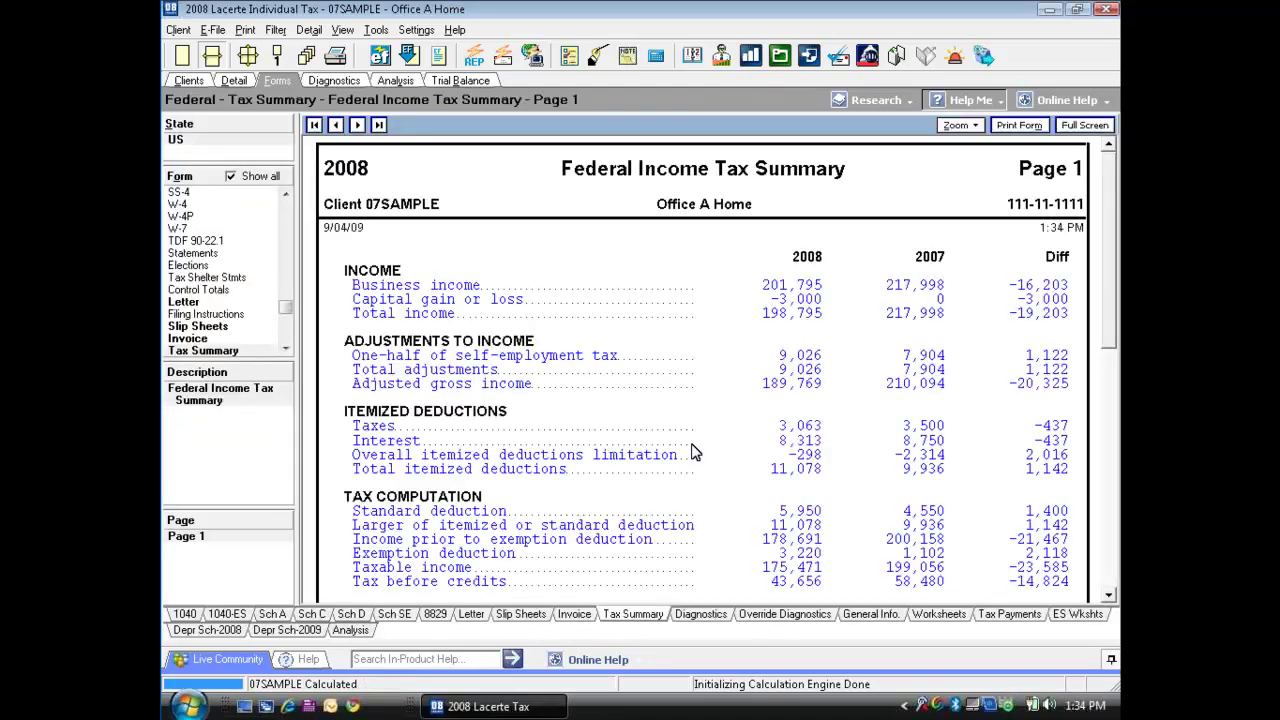
pyautogui.click(286, 224)
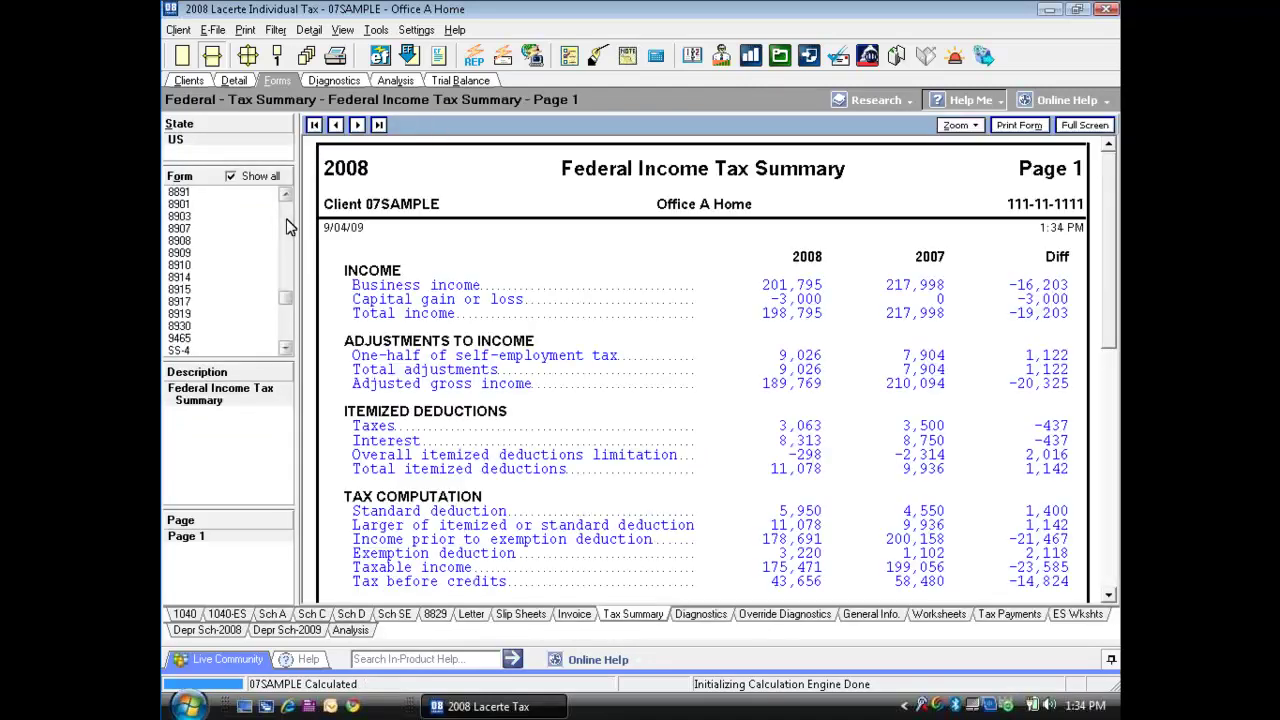
pyautogui.click(248, 176)
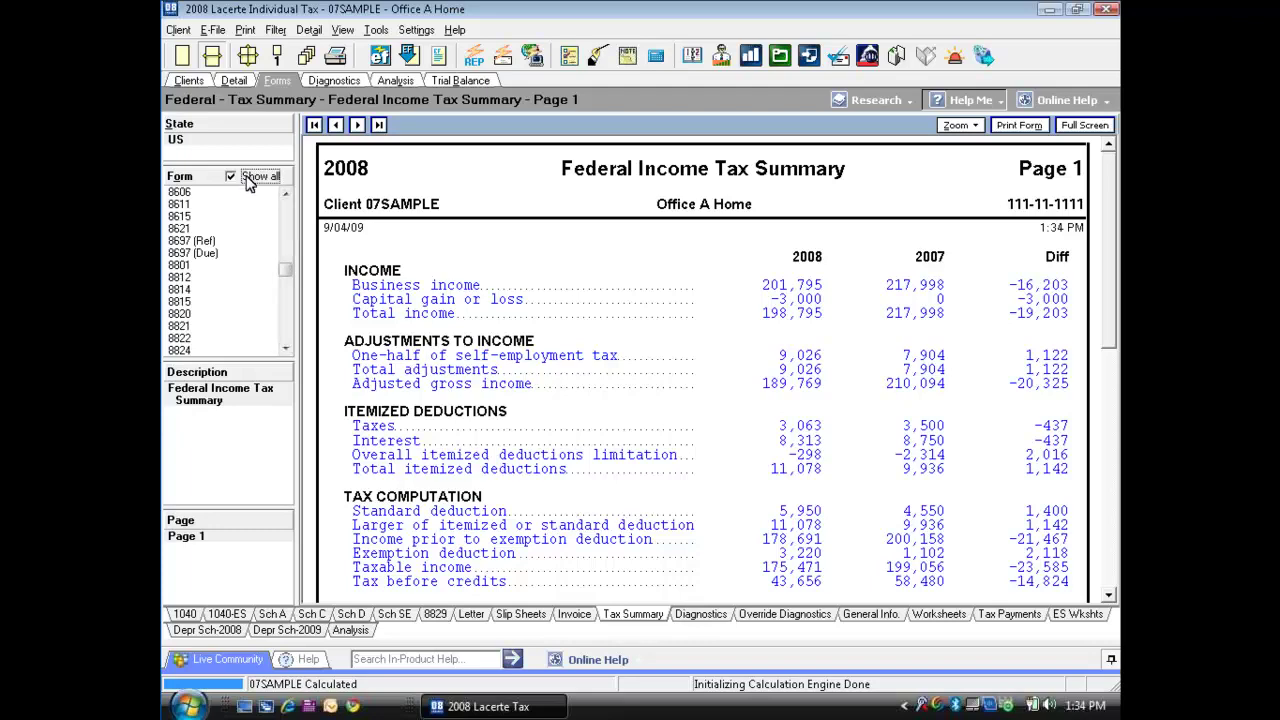
pyautogui.click(186, 240)
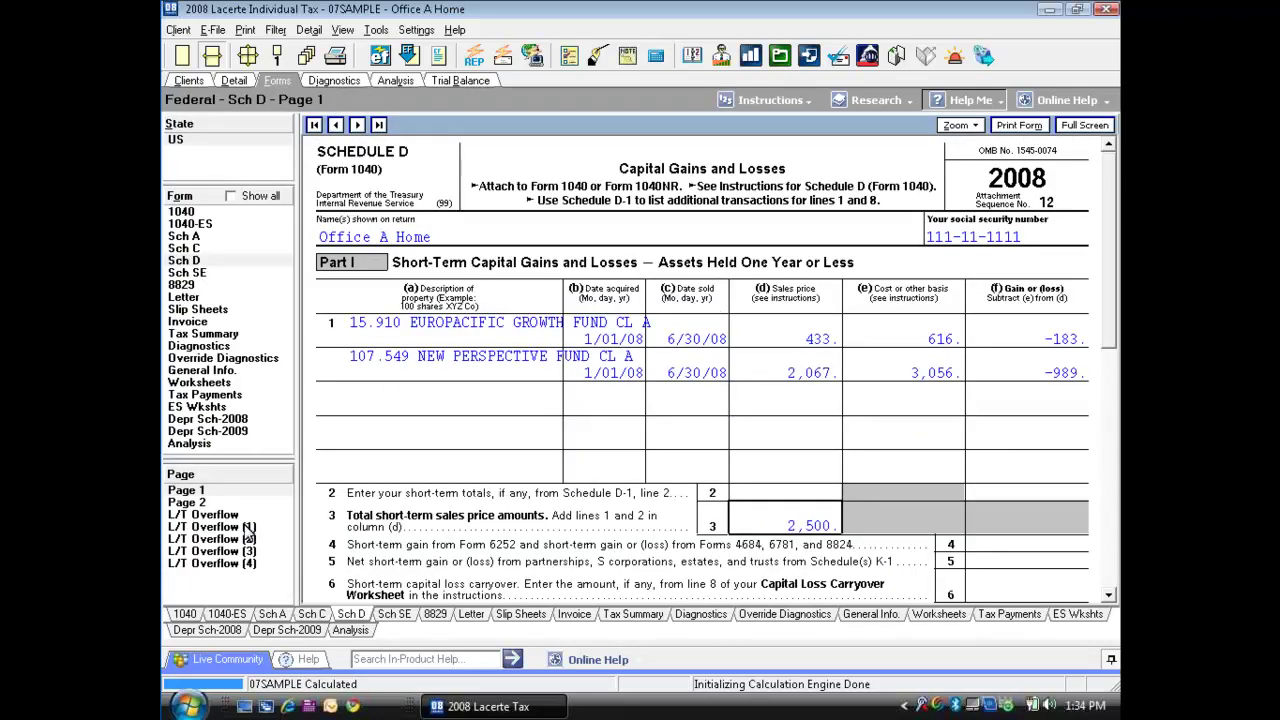
# Step: Examine the imported long-term transactions on Schedule D's first L/T Overflow page
pyautogui.click(240, 517)
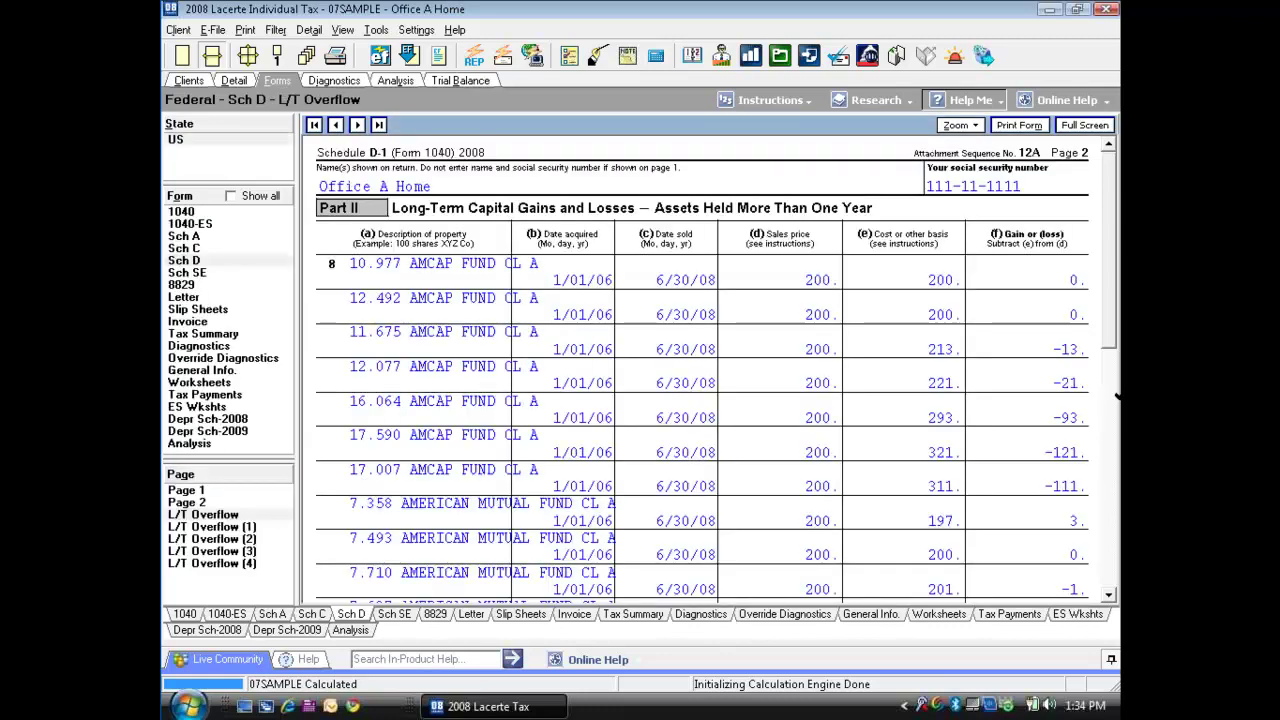
pyautogui.moveTo(1108, 234); pyautogui.dragTo(1113, 332)
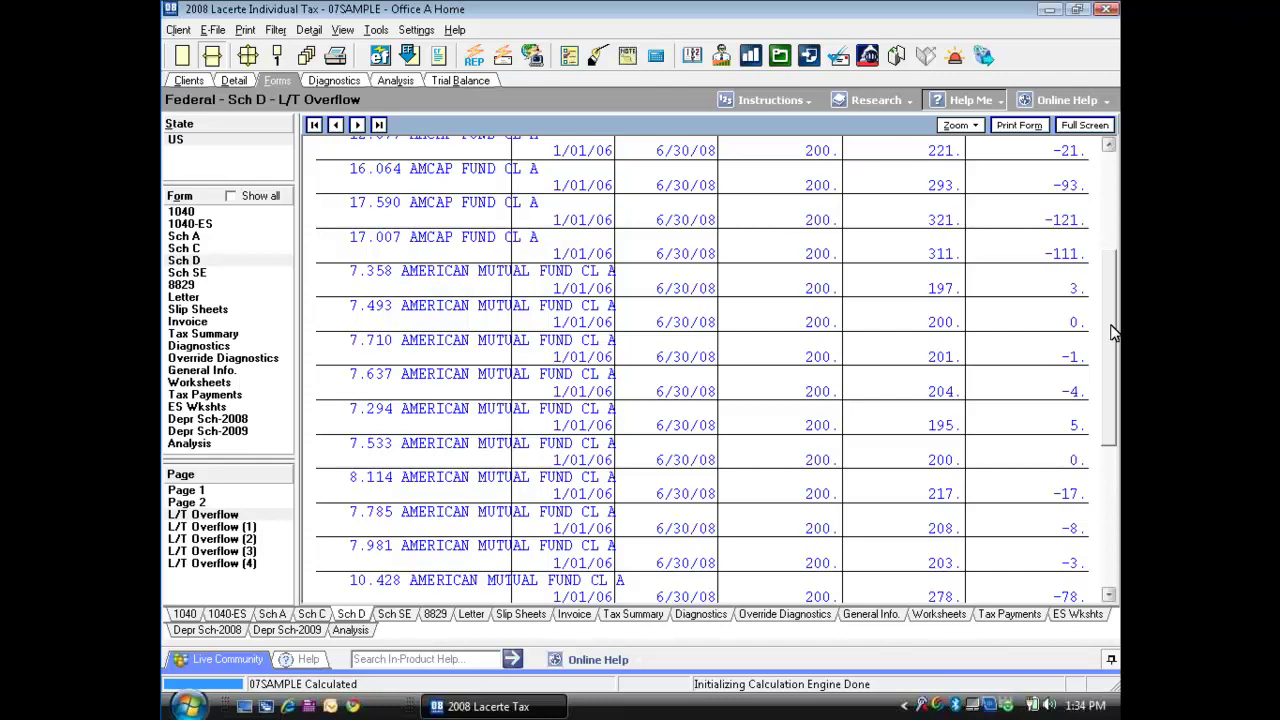
pyautogui.moveTo(1113, 332); pyautogui.dragTo(1113, 243)
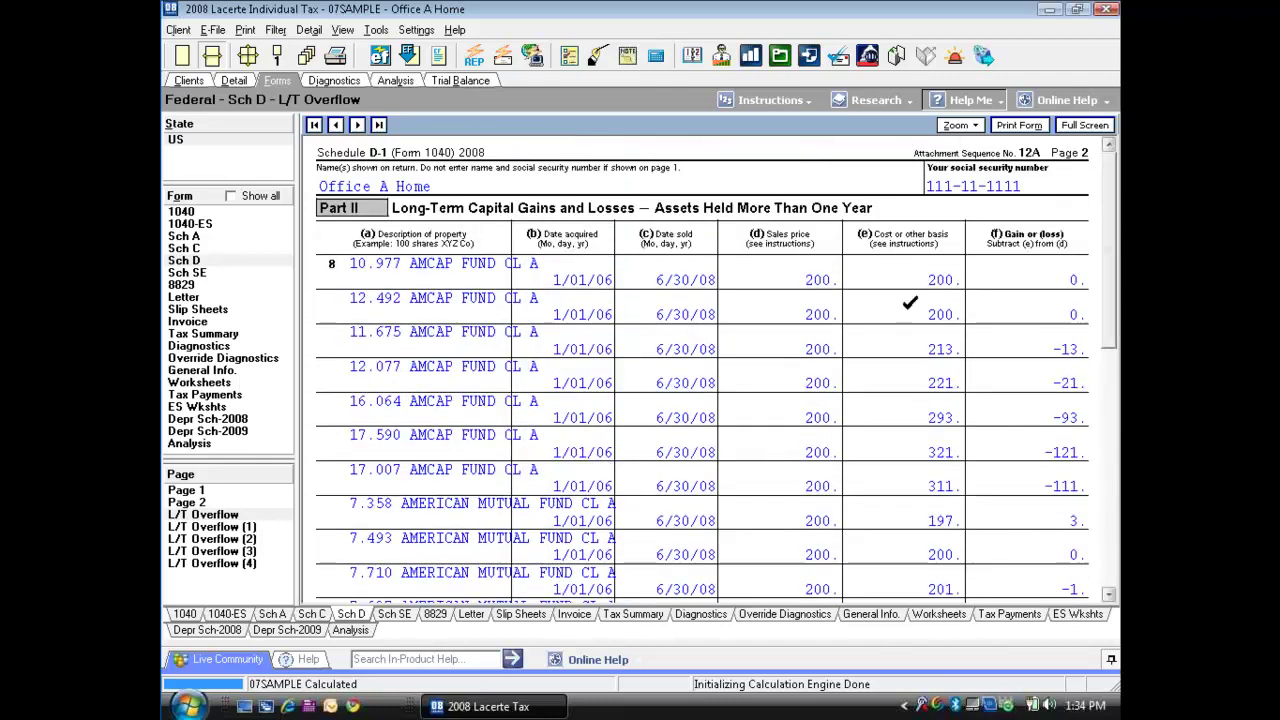